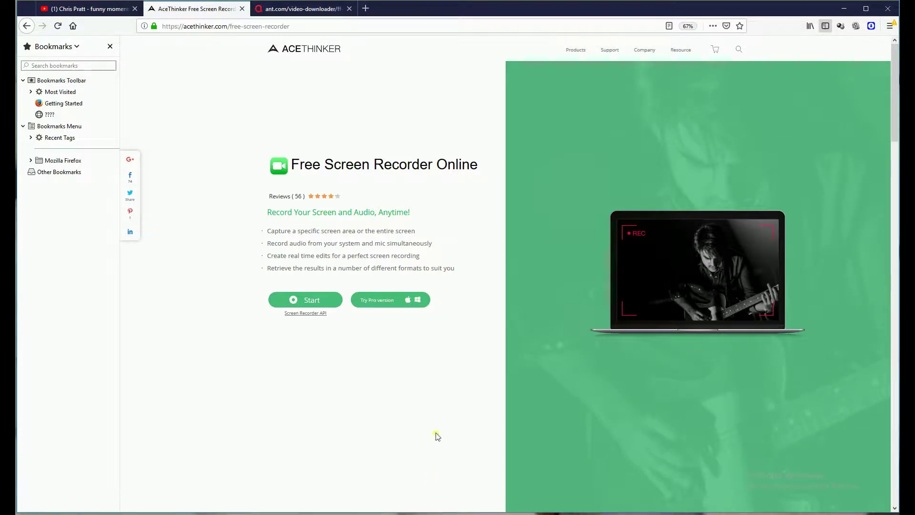
- Switch to the YouTube tab showing the funny-moments video
{"action": "left_click", "coordinate": [101, 10]}
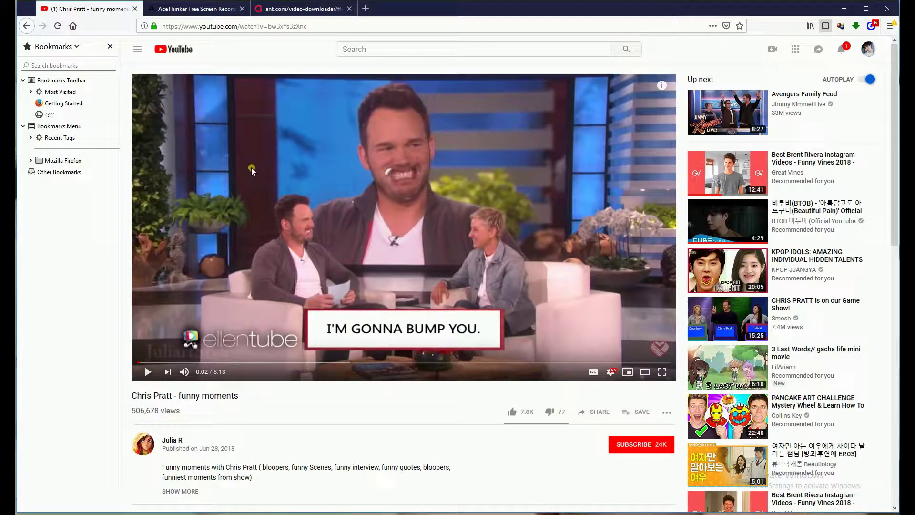
- Launch the online recorder and fit its capture frame to the YouTube video at 1135 x 643
{"action": "left_click", "coordinate": [195, 9]}
{"action": "left_click", "coordinate": [305, 301]}
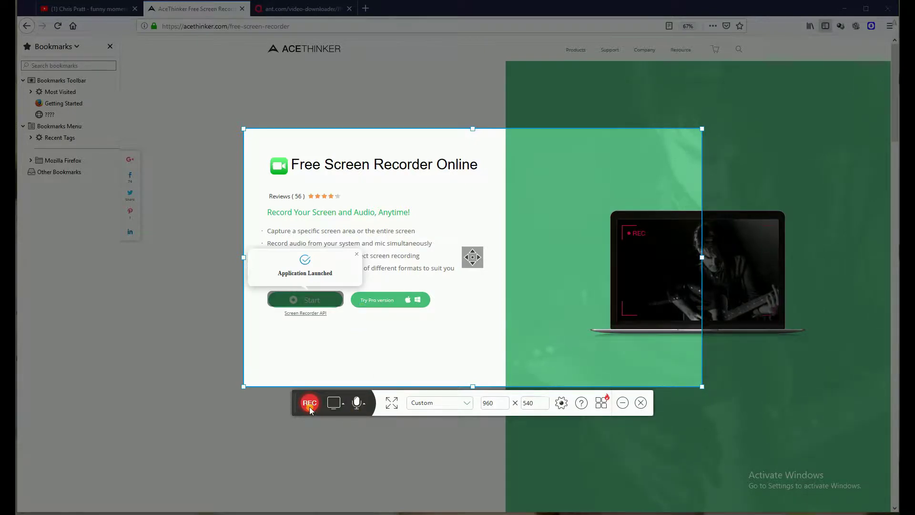
{"action": "left_click", "coordinate": [91, 8]}
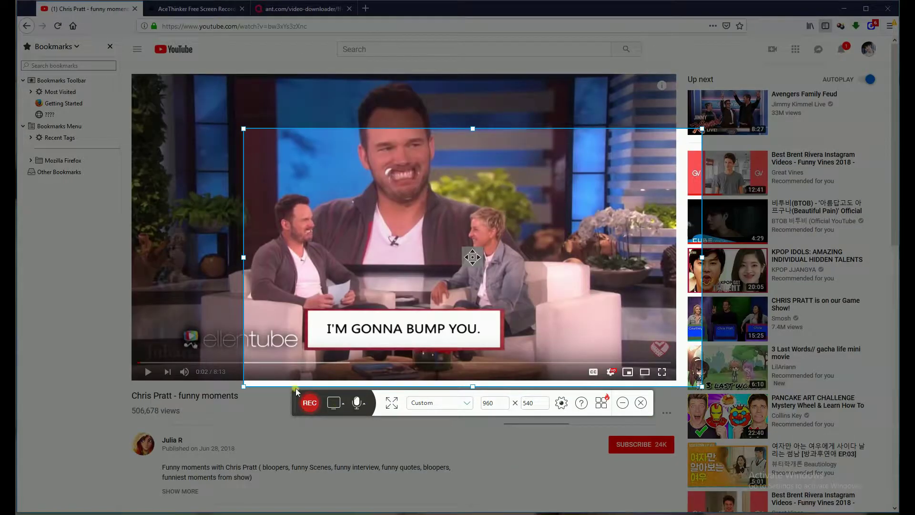
{"action": "left_click_drag", "start_coordinate": [247, 391], "coordinate": [132, 378]}
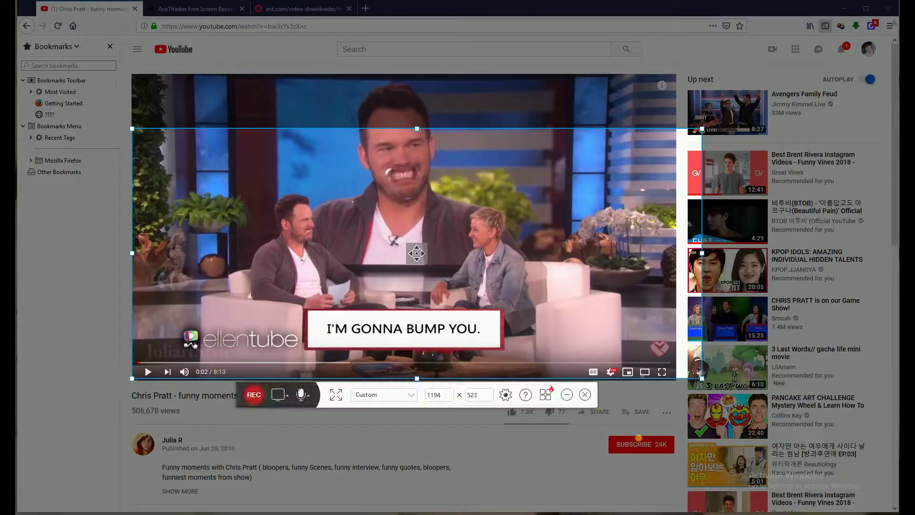
{"action": "left_click_drag", "start_coordinate": [703, 380], "coordinate": [674, 381]}
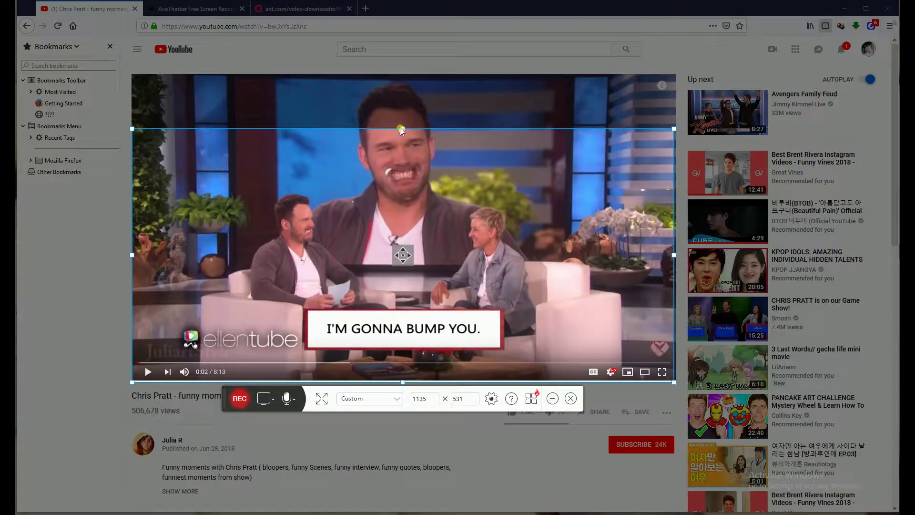
{"action": "left_click_drag", "start_coordinate": [400, 129], "coordinate": [413, 80]}
- Start recording the framed region after the ready prompt, then play the YouTube video
{"action": "left_click", "coordinate": [238, 398]}
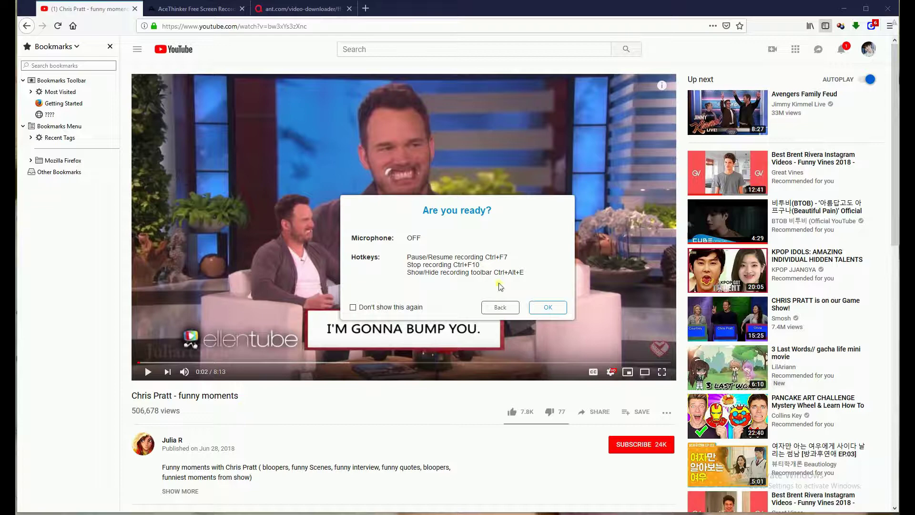
{"action": "left_click", "coordinate": [546, 307]}
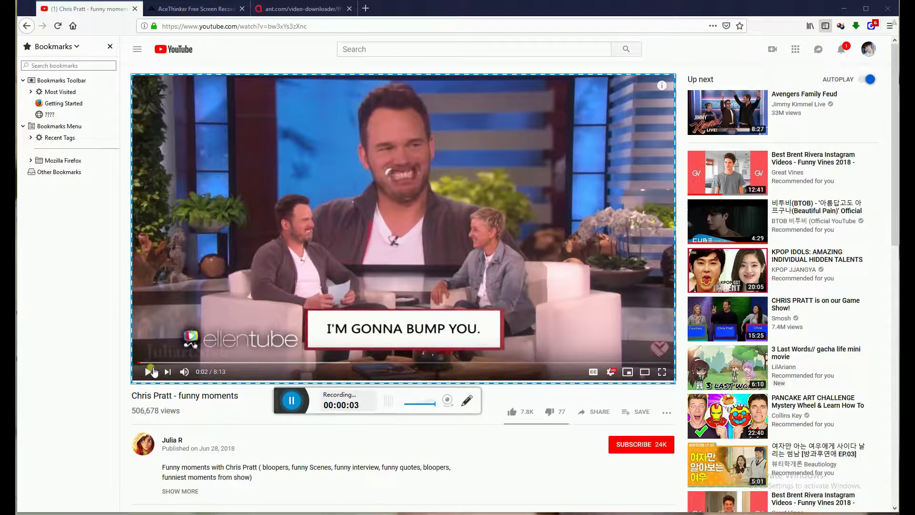
{"action": "left_click", "coordinate": [148, 371]}
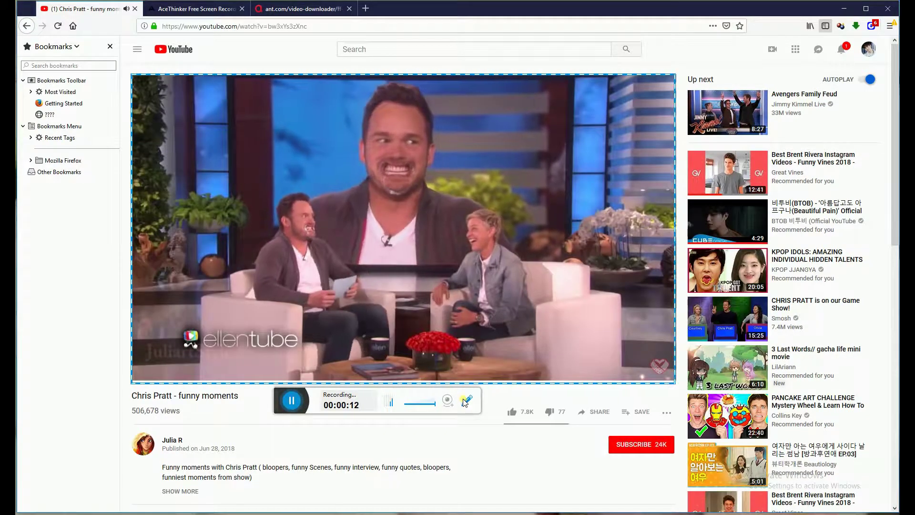
- Annotate the video with a red box, a red arrow, a red pen zigzag and a yellow highlight
{"action": "left_click", "coordinate": [466, 401]}
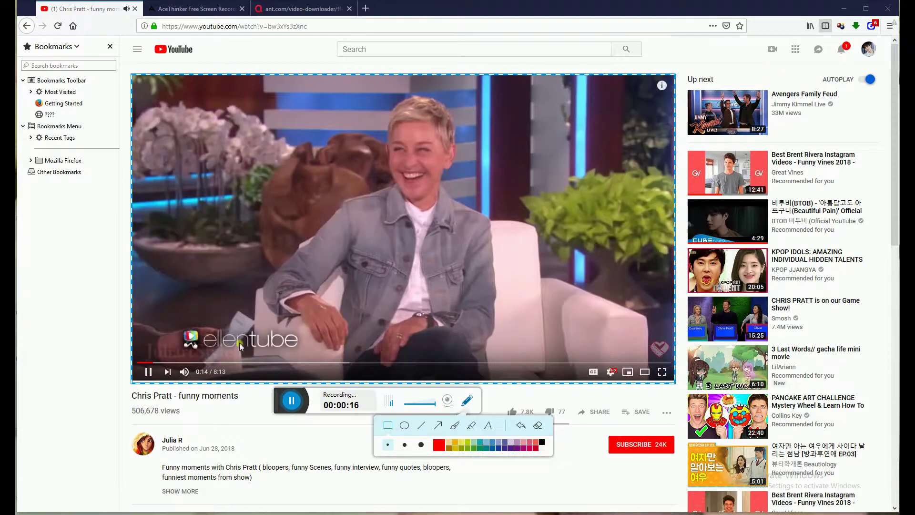
{"action": "mouse_move", "coordinate": [370, 137]}
{"action": "left_mouse_down"}
{"action": "mouse_move", "coordinate": [373, 205]}
{"action": "mouse_move", "coordinate": [463, 231]}
{"action": "left_mouse_up"}
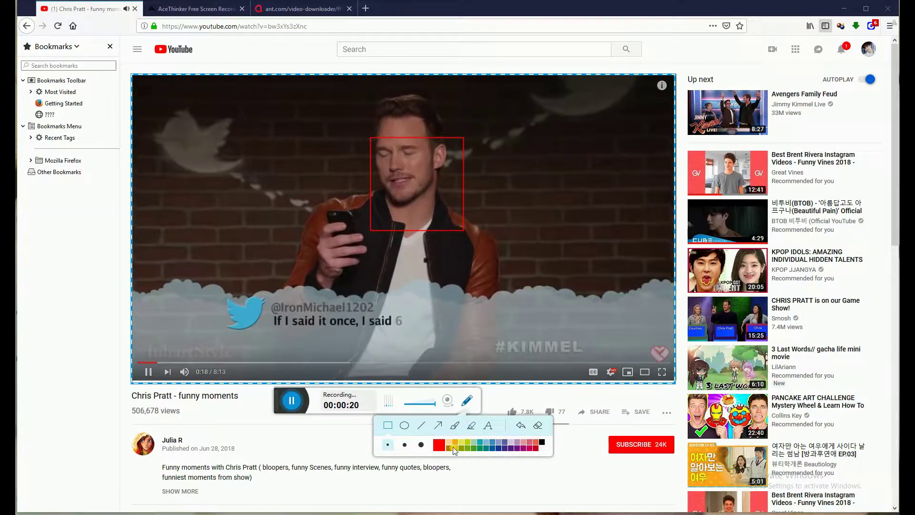
{"action": "left_click", "coordinate": [438, 425]}
{"action": "left_click_drag", "start_coordinate": [441, 341], "coordinate": [424, 232]}
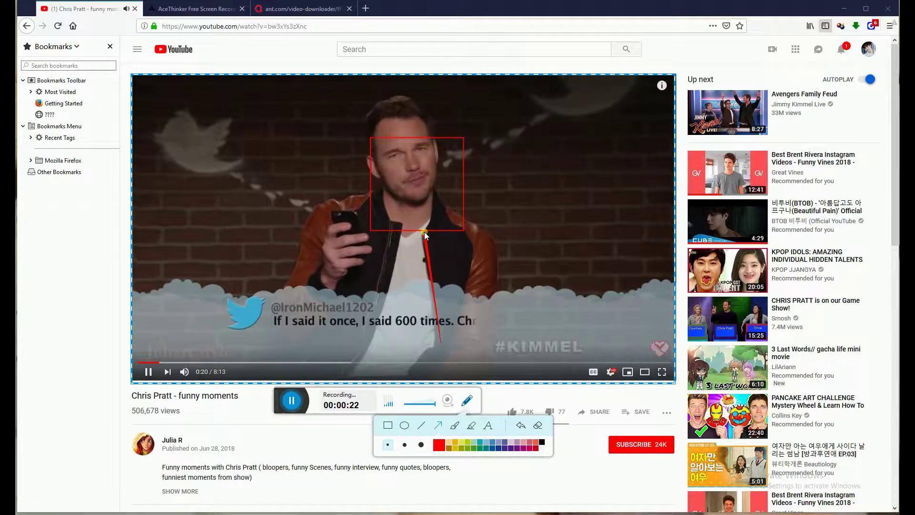
{"action": "left_click", "coordinate": [455, 425]}
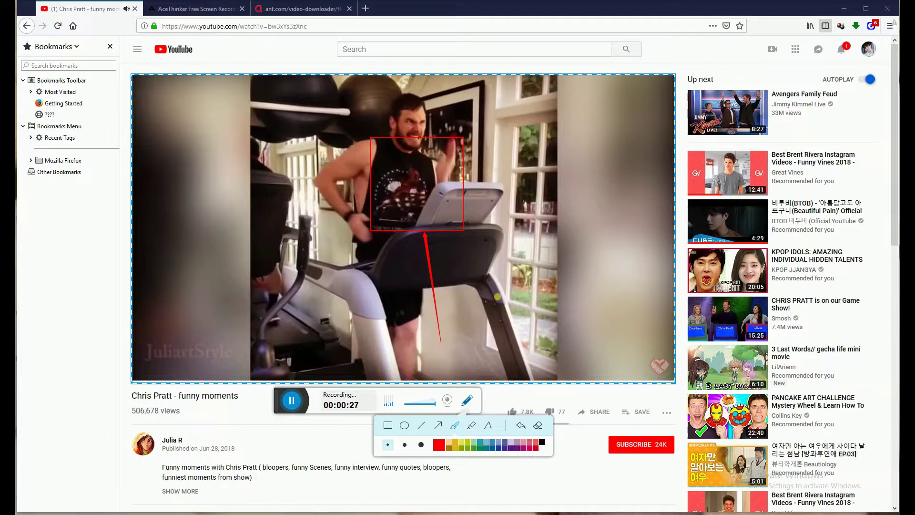
{"action": "mouse_move", "coordinate": [497, 296]}
{"action": "left_mouse_down"}
{"action": "mouse_move", "coordinate": [533, 295]}
{"action": "mouse_move", "coordinate": [465, 313]}
{"action": "left_mouse_up"}
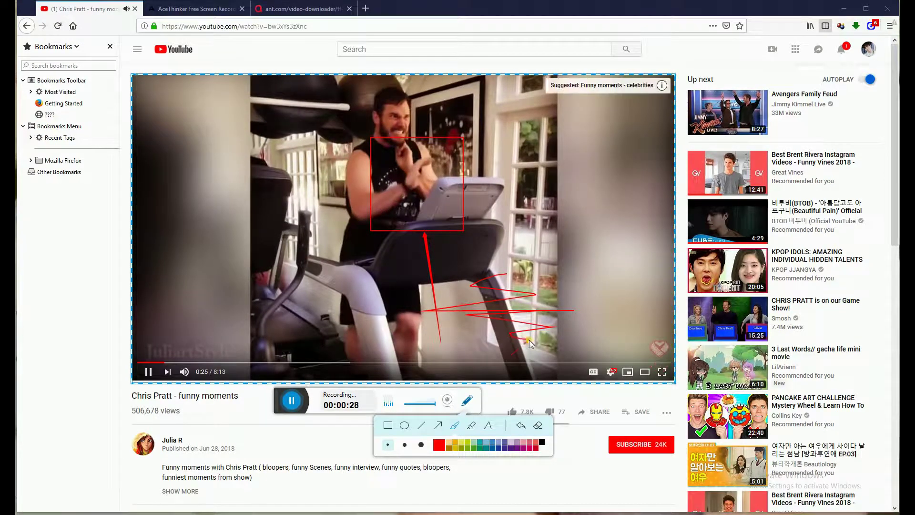
{"action": "left_click", "coordinate": [471, 425]}
{"action": "mouse_move", "coordinate": [404, 351]}
{"action": "left_mouse_down"}
{"action": "mouse_move", "coordinate": [363, 351]}
{"action": "mouse_move", "coordinate": [391, 337]}
{"action": "mouse_move", "coordinate": [299, 310]}
{"action": "mouse_move", "coordinate": [299, 274]}
{"action": "left_mouse_up"}
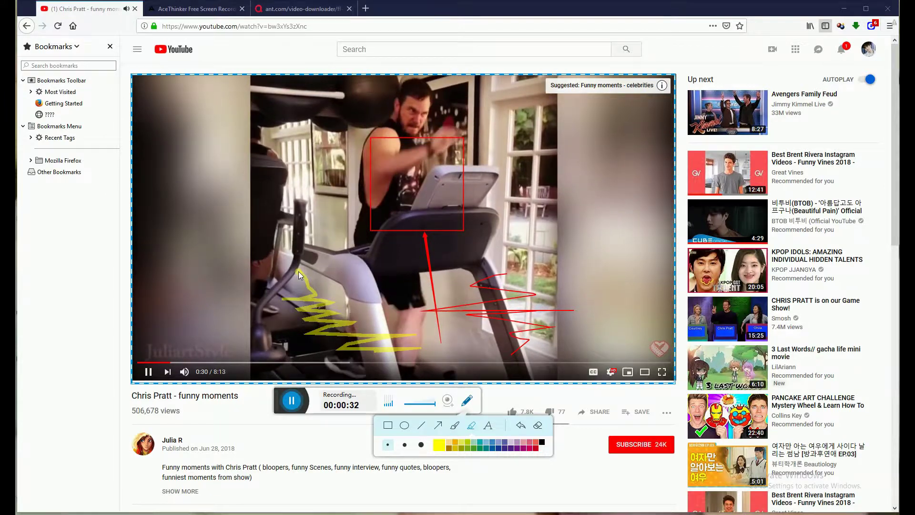
- Add the text 'Funny' beside the red box
{"action": "left_click", "coordinate": [486, 426]}
{"action": "left_click", "coordinate": [482, 150]}
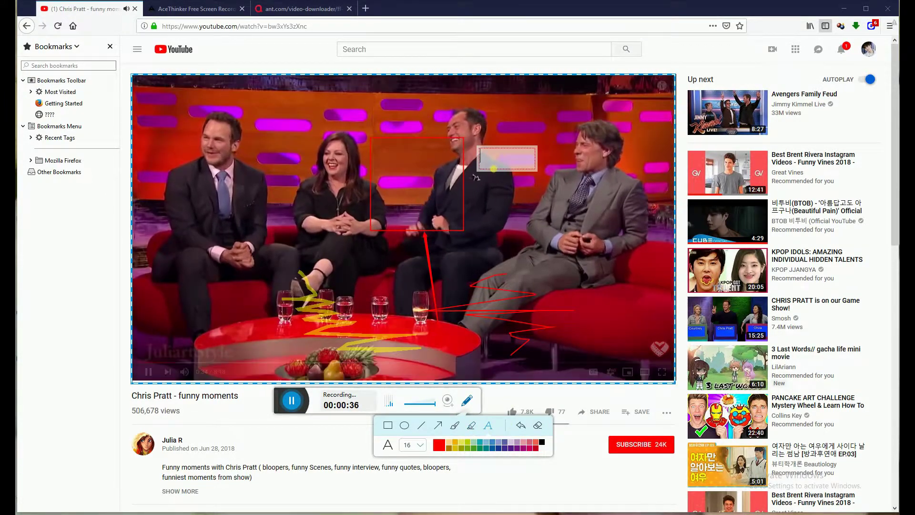
{"action": "type", "text": "Funny"}
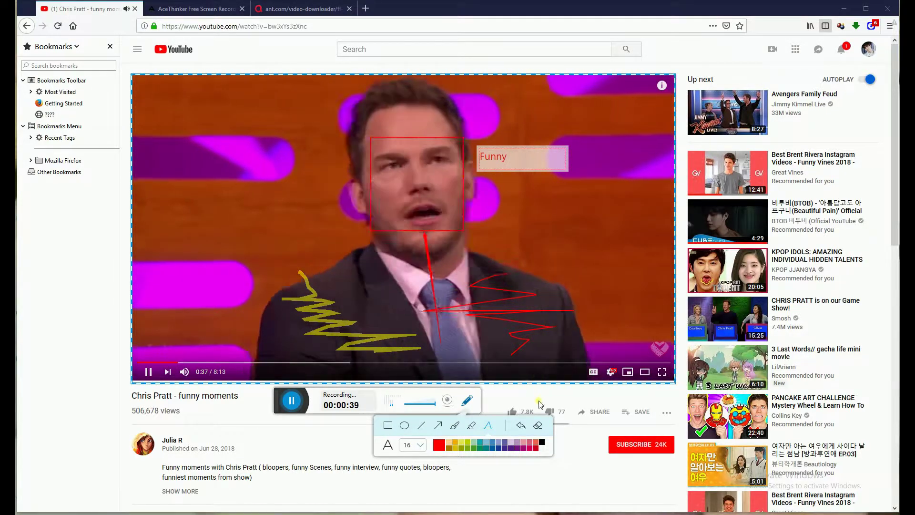
{"action": "left_click", "coordinate": [517, 183]}
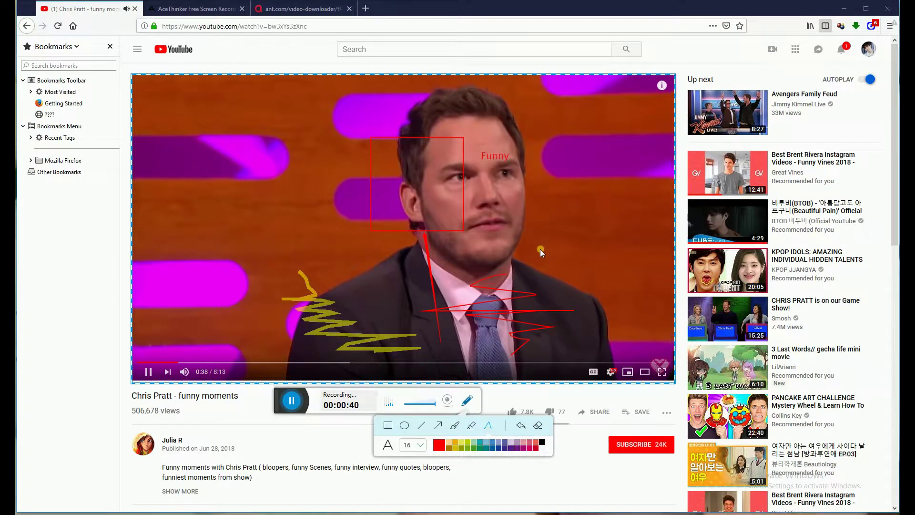
- Pause the YouTube video at 0:38 and erase all annotations
{"action": "left_click", "coordinate": [544, 272]}
{"action": "left_click", "coordinate": [564, 265]}
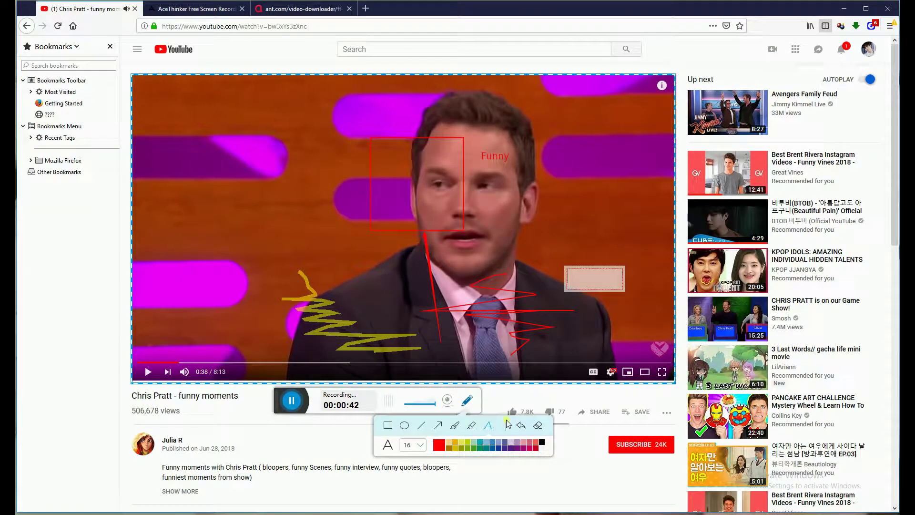
{"action": "left_click", "coordinate": [537, 426]}
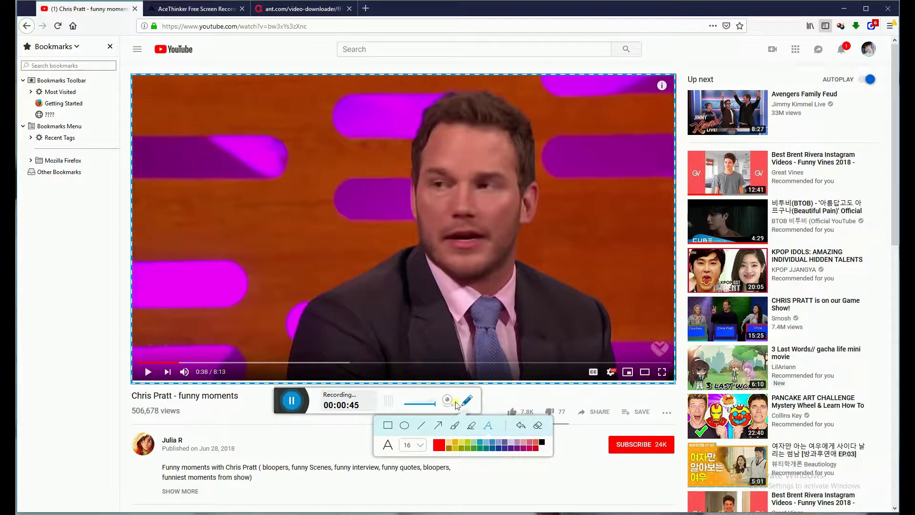
- Pause and finish the recording, then stop the 00:47 clip's preview playback
{"action": "left_click", "coordinate": [293, 403]}
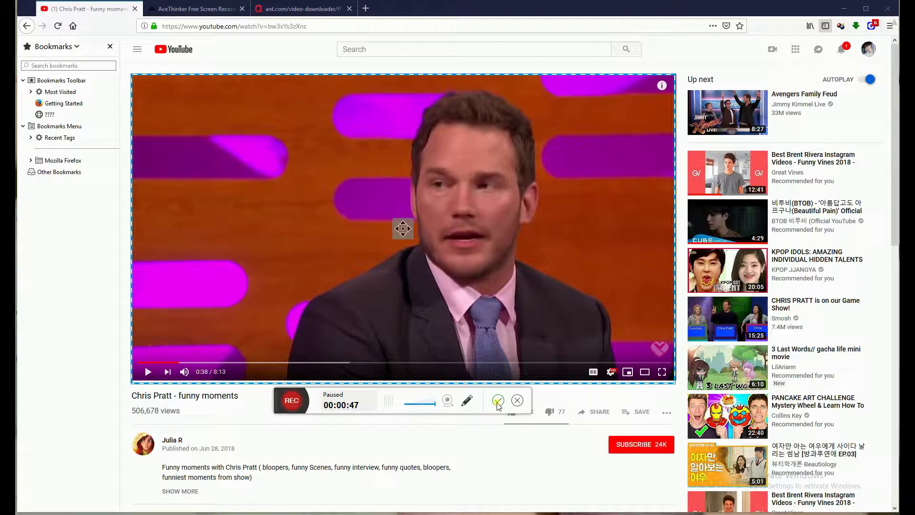
{"action": "left_click", "coordinate": [498, 406]}
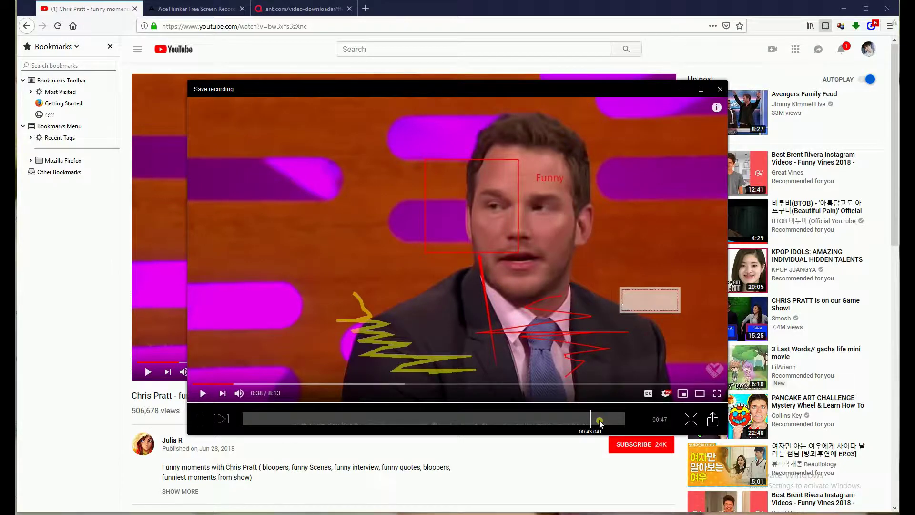
{"action": "left_click", "coordinate": [206, 416]}
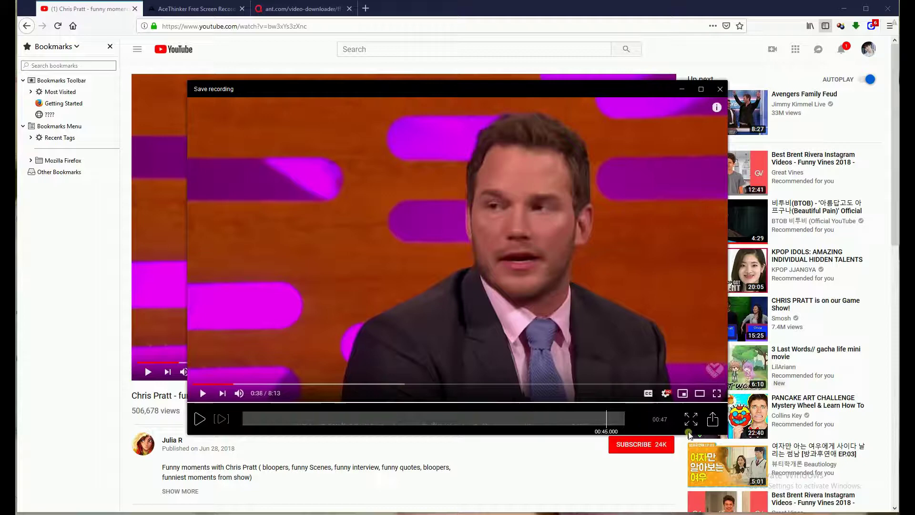
- Save the recording as the MP4 video file Chrispatt.mp4 and play it
{"action": "left_click", "coordinate": [712, 419]}
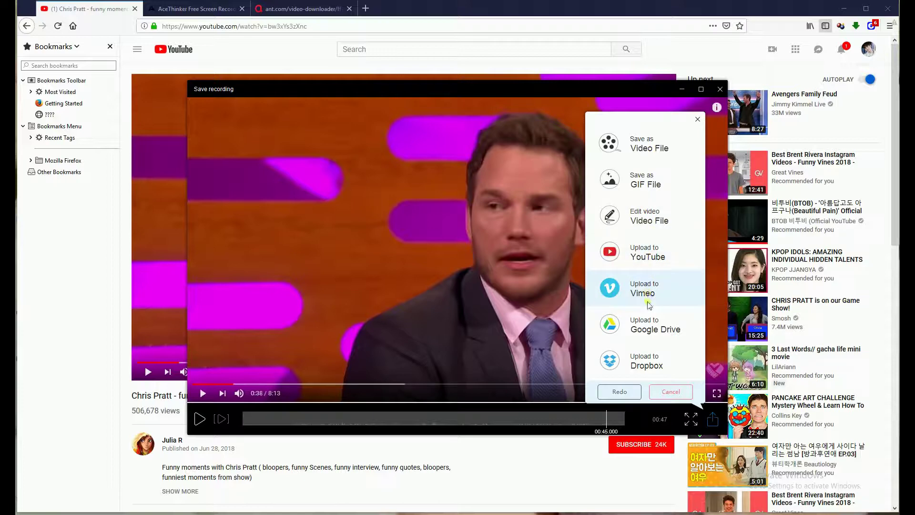
{"action": "left_click", "coordinate": [646, 145]}
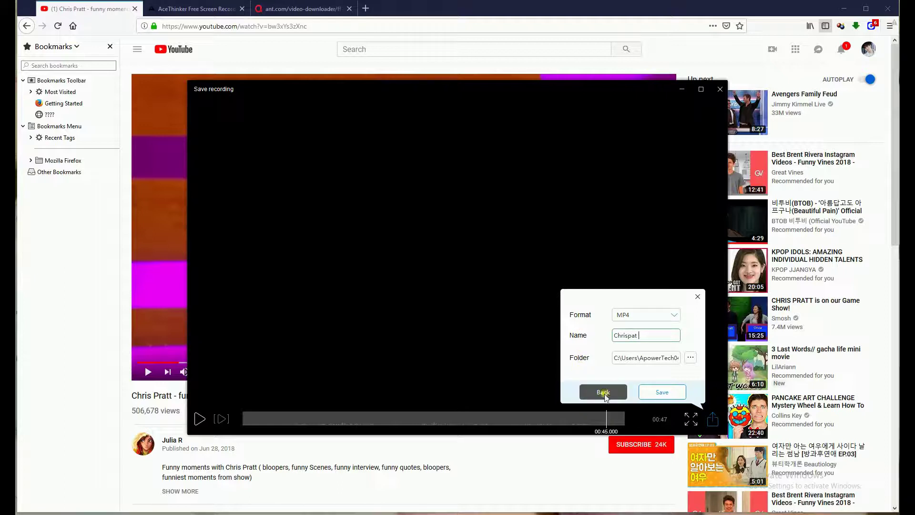
{"action": "left_click", "coordinate": [662, 391]}
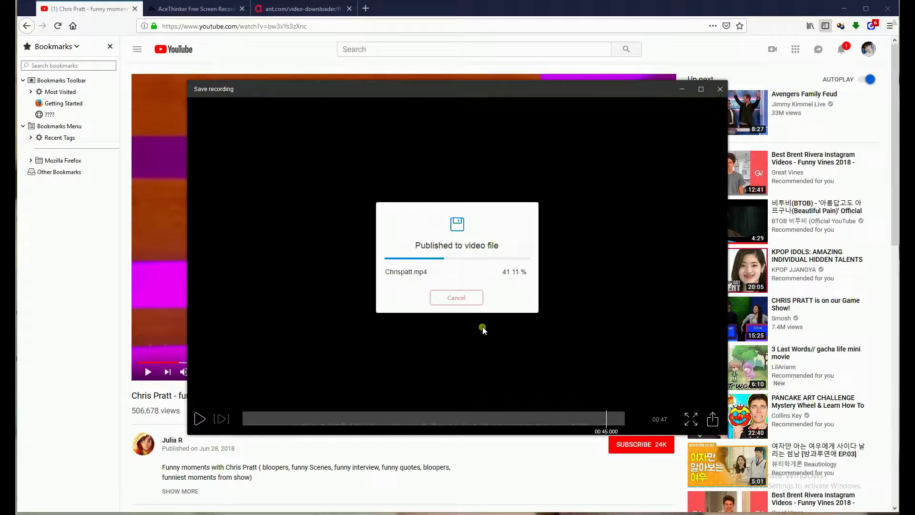
{"action": "left_click", "coordinate": [450, 243]}
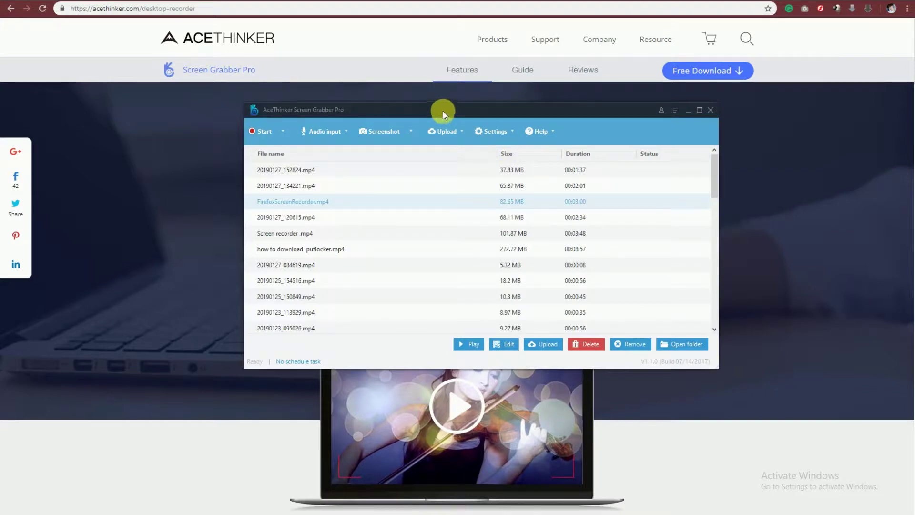
- Move the Screen Grabber Pro recordings window up and to the left
{"action": "left_click_drag", "start_coordinate": [442, 110], "coordinate": [365, 110]}
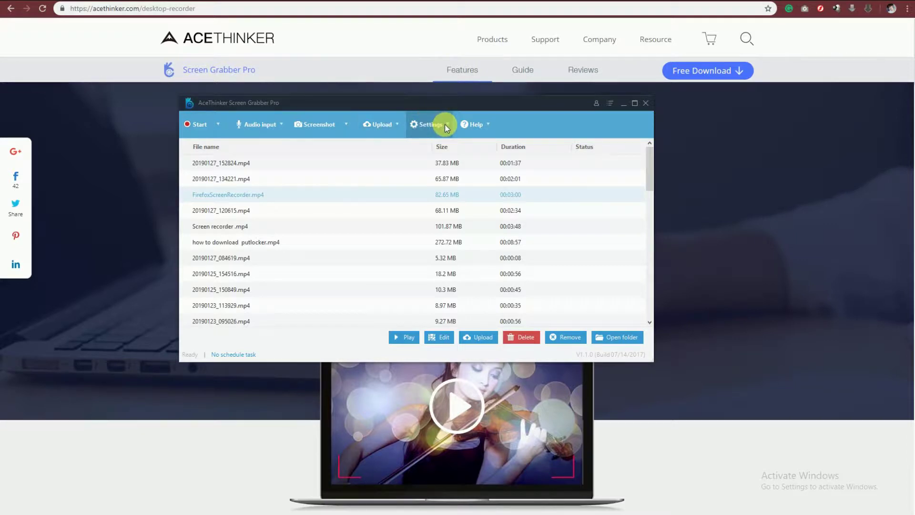
{"action": "left_click", "coordinate": [276, 122]}
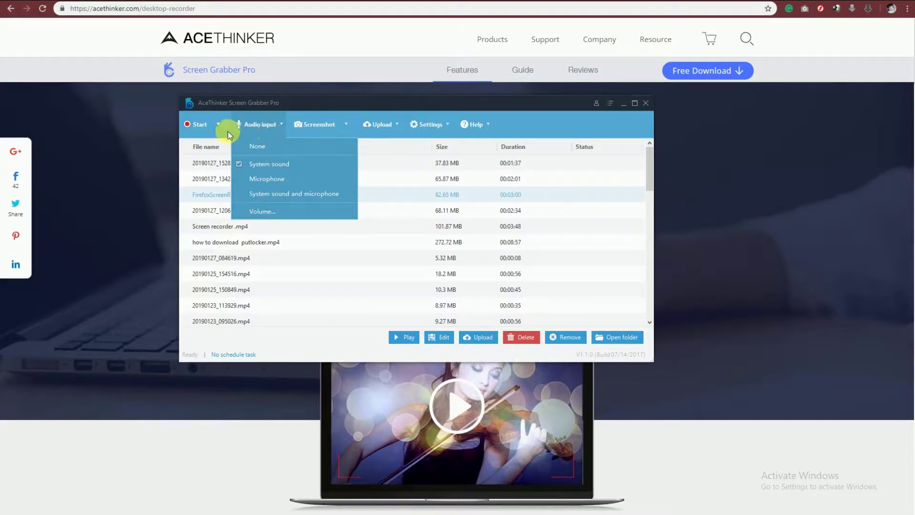
{"action": "left_click", "coordinate": [210, 124]}
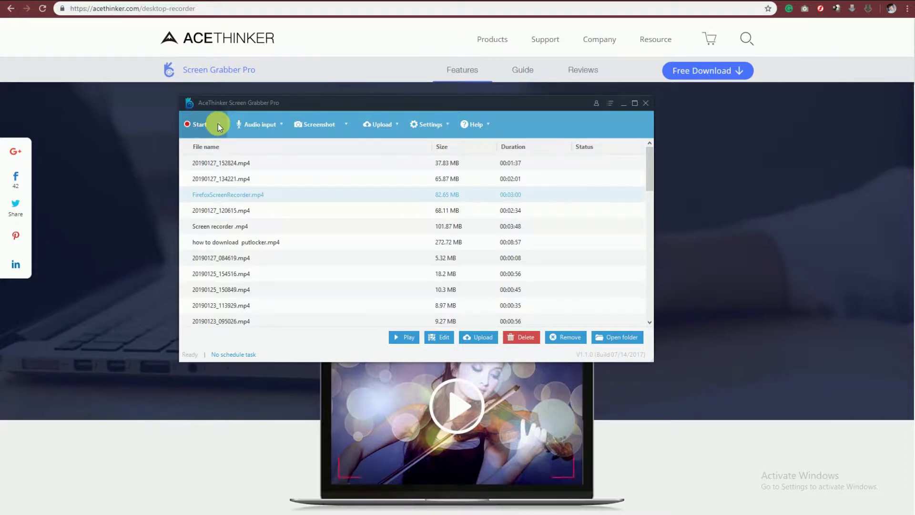
{"action": "left_click", "coordinate": [255, 124]}
{"action": "left_click", "coordinate": [270, 167]}
{"action": "left_click", "coordinate": [219, 124]}
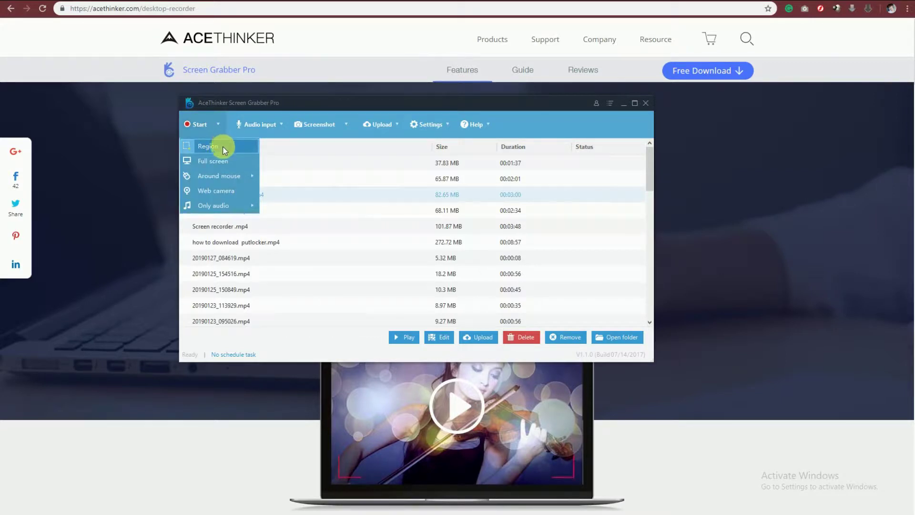
{"action": "mouse_move", "coordinate": [221, 177]}
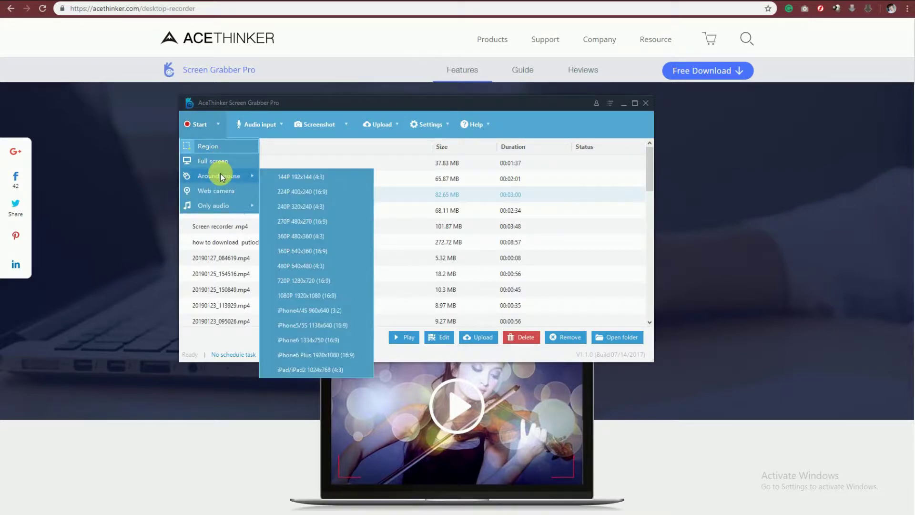
{"action": "mouse_move", "coordinate": [222, 208]}
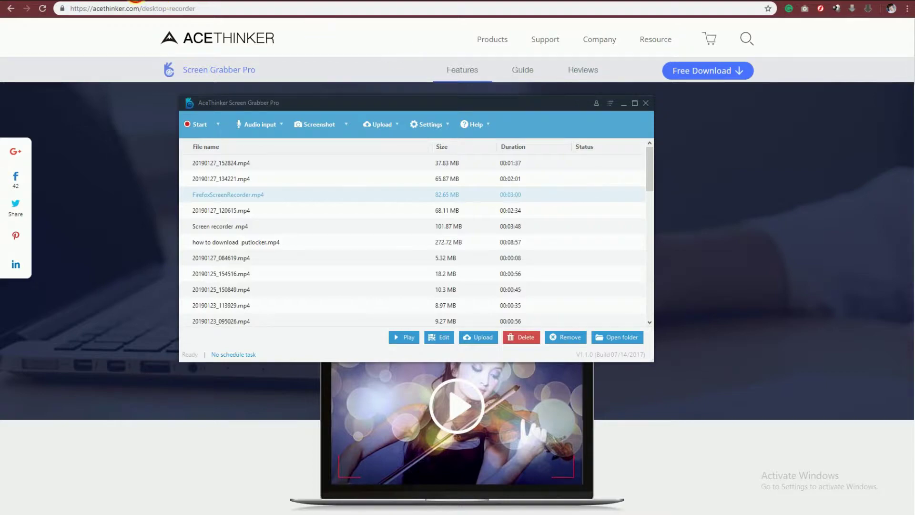
- Open YouTube in a new tab and load 'THE ABSOLUTE MOST SATISFYING THINGS ON THE PLANET!'
{"action": "key", "text": "ctrl+t"}
{"action": "type", "text": "youtu"}
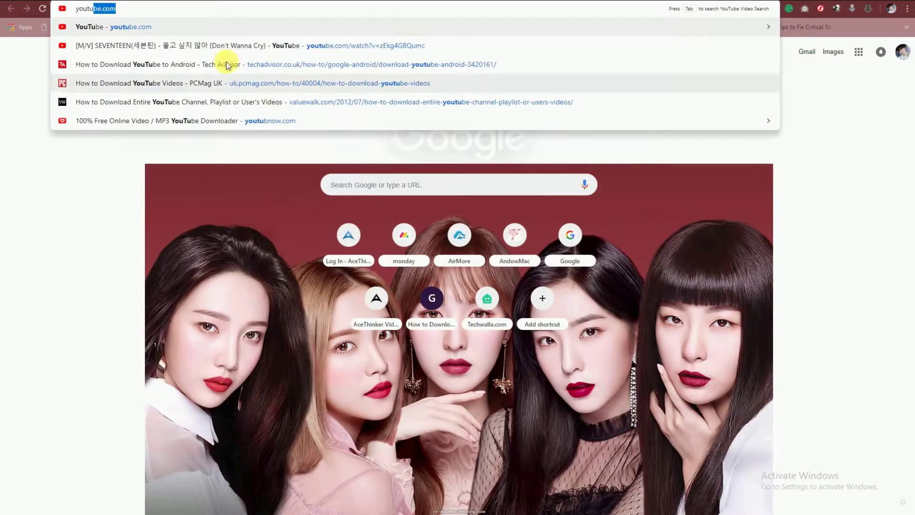
{"action": "key", "text": "Return"}
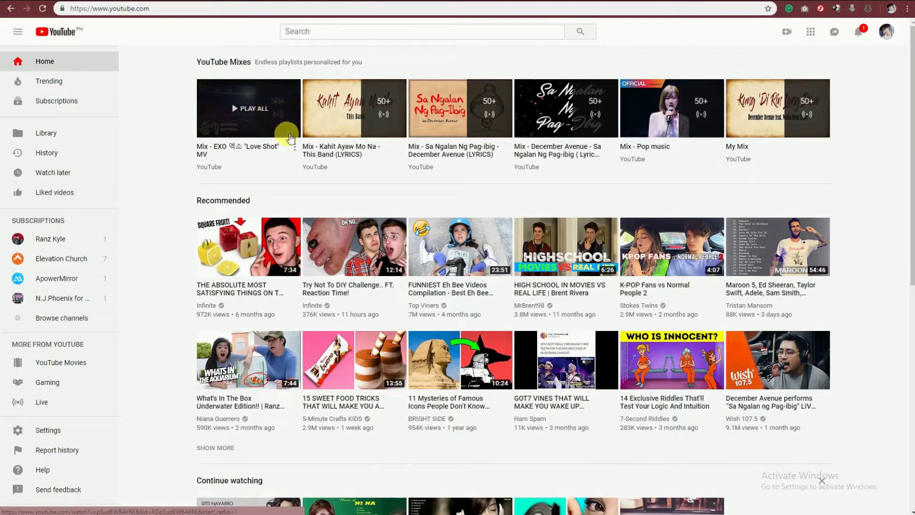
{"action": "left_click", "coordinate": [286, 243]}
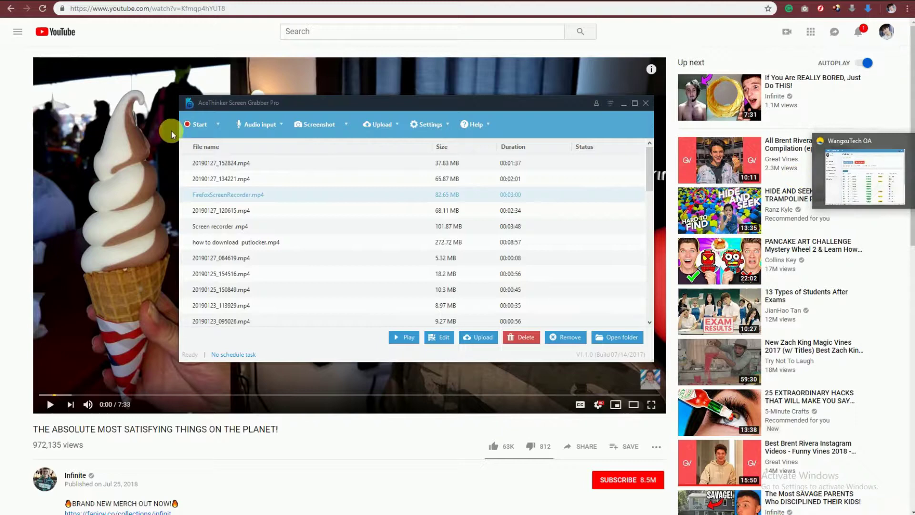
- Start a Region recording framing the YouTube video player area
{"action": "left_click", "coordinate": [221, 126]}
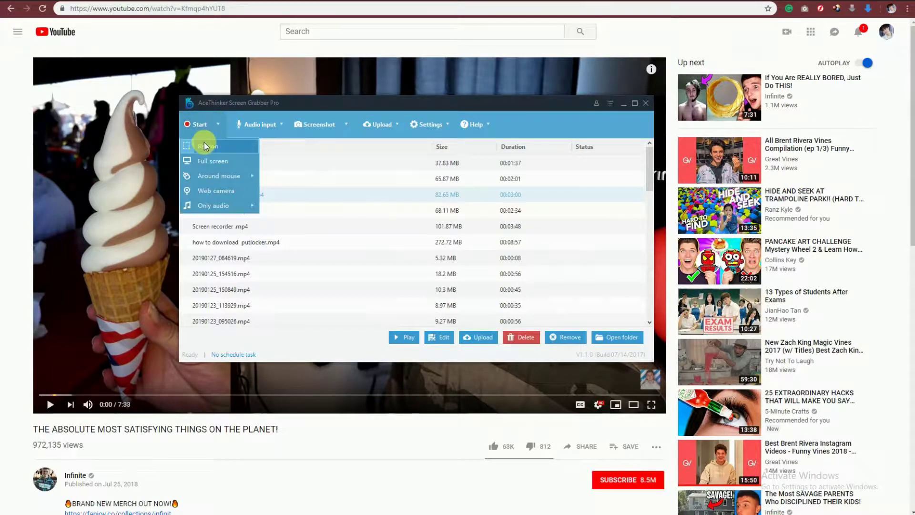
{"action": "left_click", "coordinate": [205, 143]}
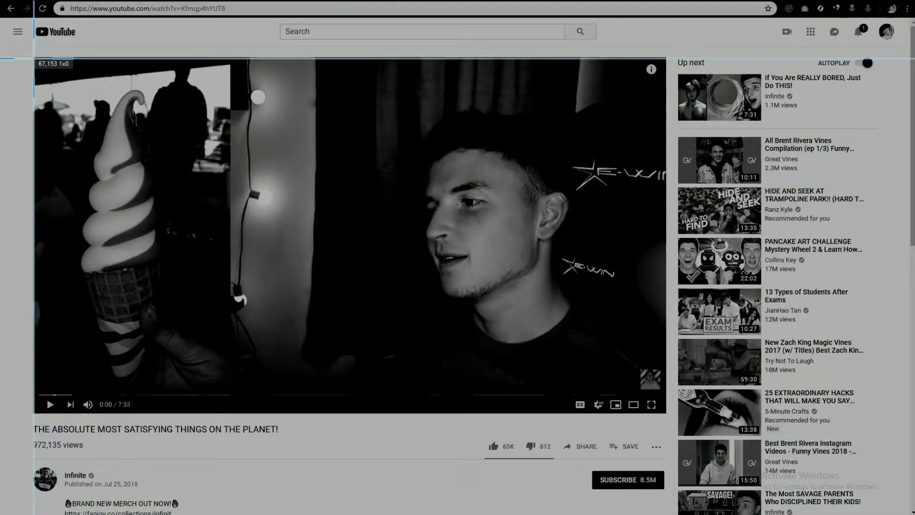
{"action": "left_click_drag", "start_coordinate": [33, 57], "coordinate": [666, 392]}
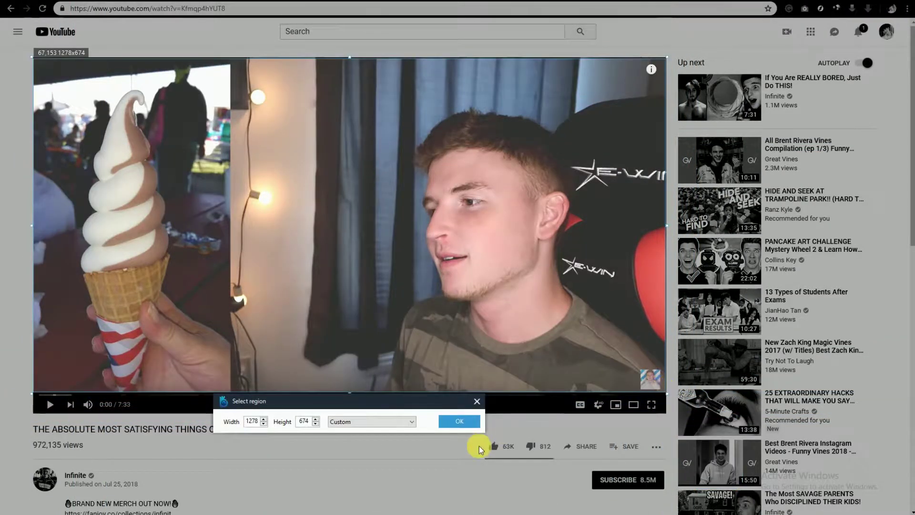
{"action": "left_click", "coordinate": [460, 423]}
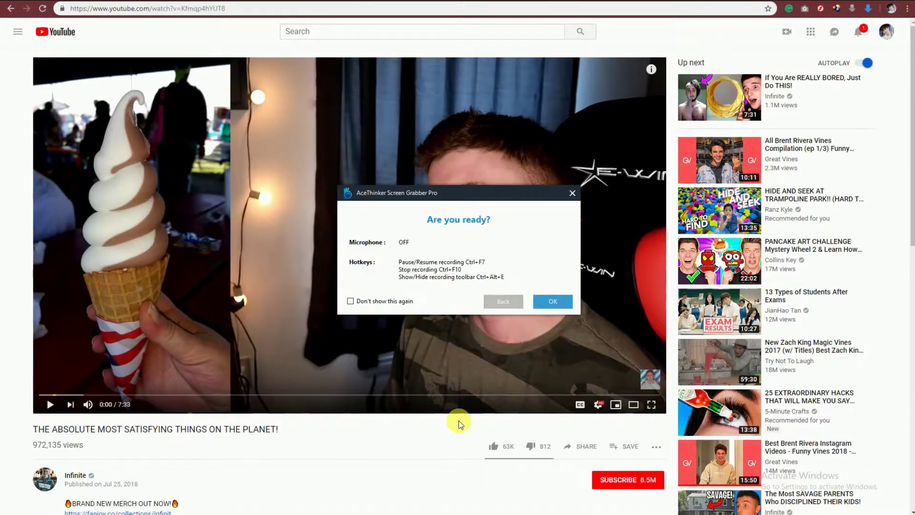
{"action": "left_click", "coordinate": [548, 301]}
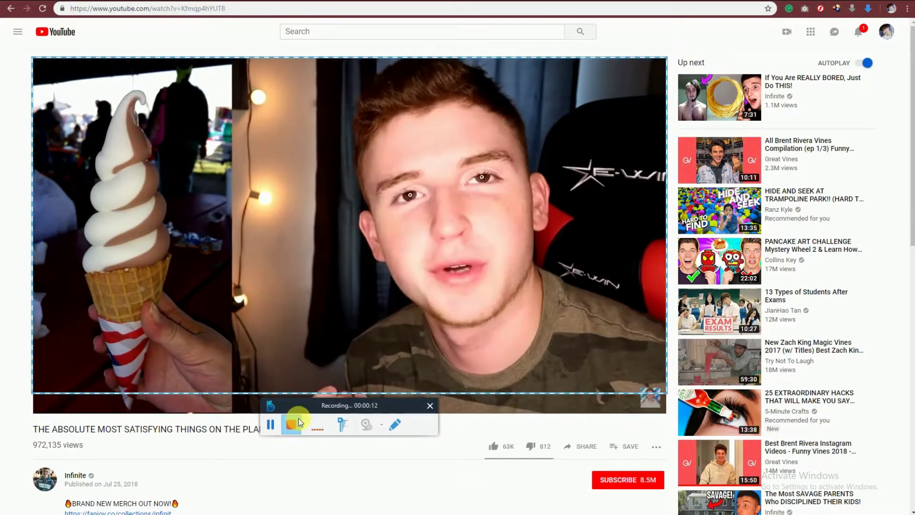
- Draw two red arrows pointing at the ice cream and a red box around it
{"action": "left_click", "coordinate": [394, 423]}
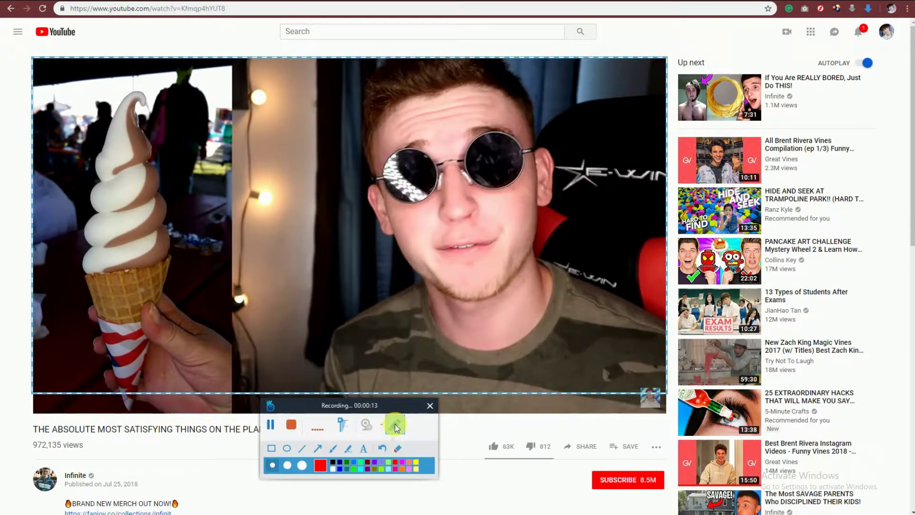
{"action": "left_click", "coordinate": [314, 450]}
{"action": "left_click_drag", "start_coordinate": [298, 98], "coordinate": [272, 114]}
{"action": "left_click_drag", "start_coordinate": [184, 184], "coordinate": [177, 189]}
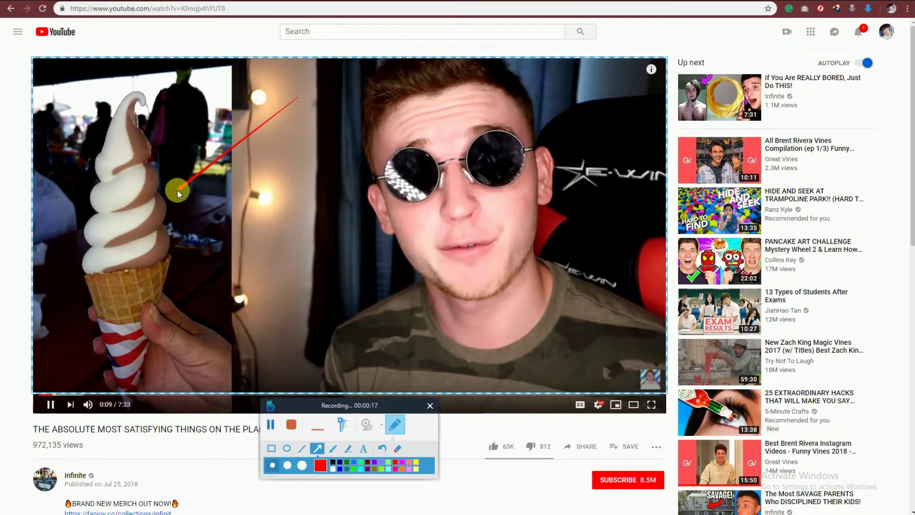
{"action": "left_click", "coordinate": [317, 449]}
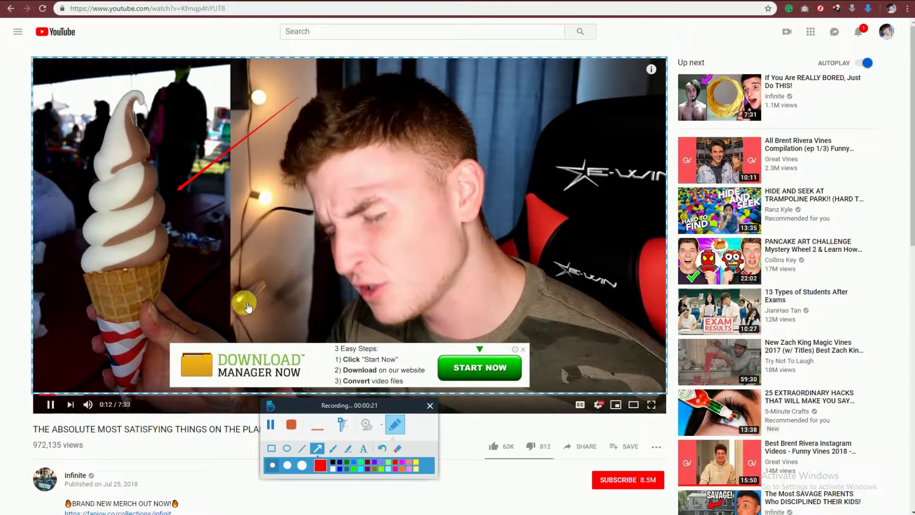
{"action": "left_click_drag", "start_coordinate": [249, 313], "coordinate": [179, 202]}
{"action": "left_click", "coordinate": [271, 448]}
{"action": "left_click_drag", "start_coordinate": [62, 69], "coordinate": [179, 391]}
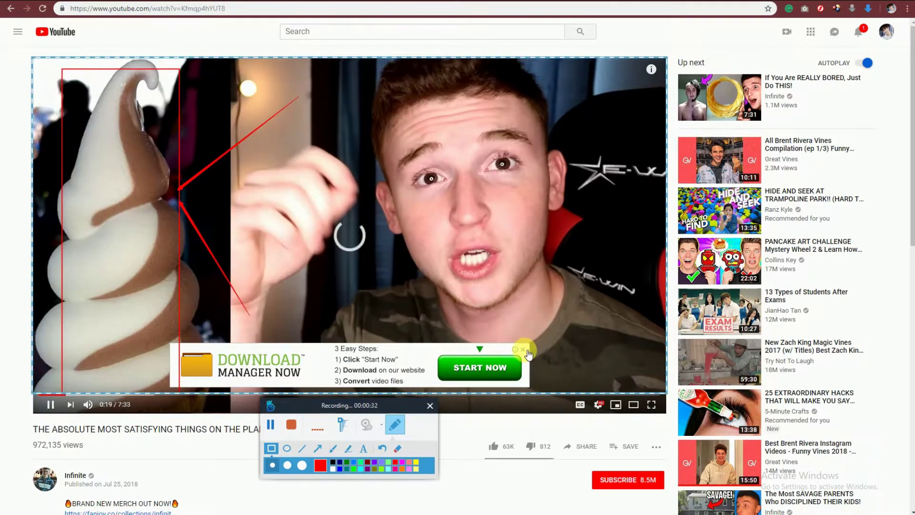
- Add the text 'Hi yoow!' near the video's top, then erase all annotations
{"action": "left_click", "coordinate": [363, 448]}
{"action": "left_click", "coordinate": [262, 76]}
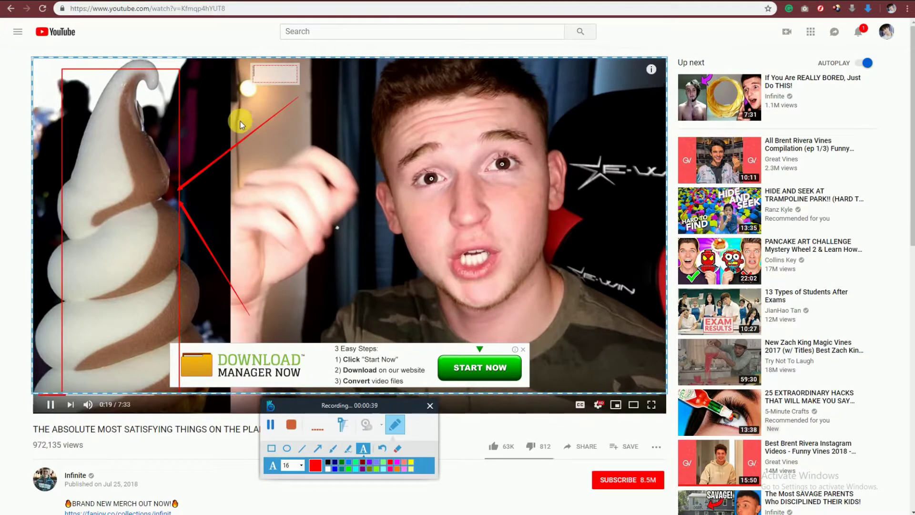
{"action": "type", "text": "Hi yoow"}
{"action": "key", "text": "Return"}
{"action": "type", "text": "!"}
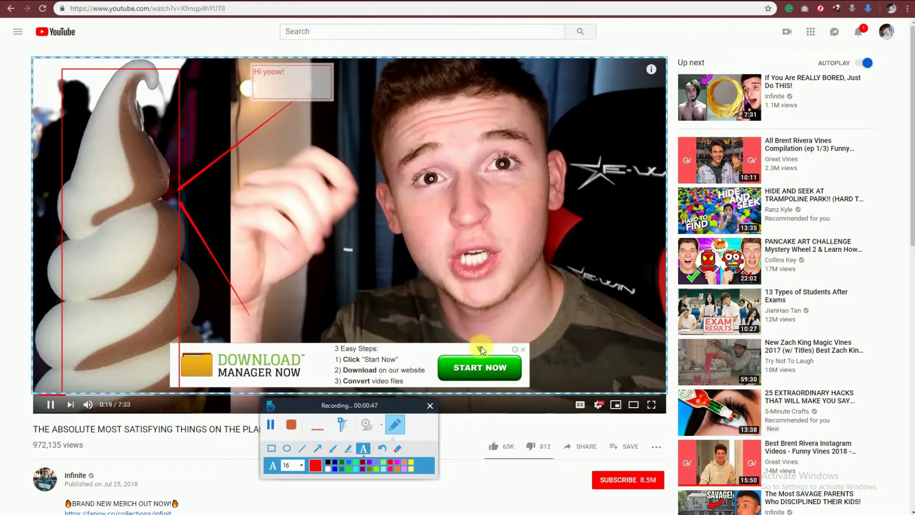
{"action": "left_click", "coordinate": [522, 349]}
{"action": "left_click", "coordinate": [398, 450]}
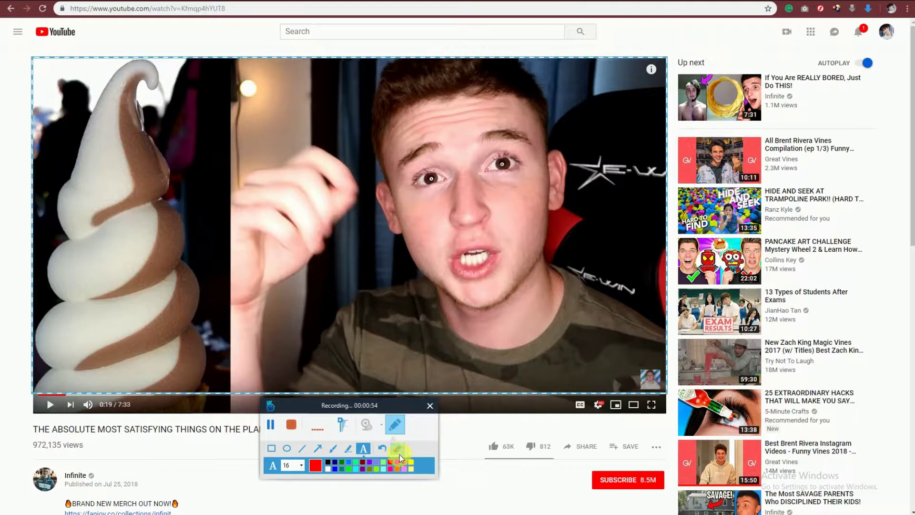
- Stop the recording so it saves as 20190127_172236.mp4 (7.96 MB, 58 seconds)
{"action": "left_click", "coordinate": [292, 425]}
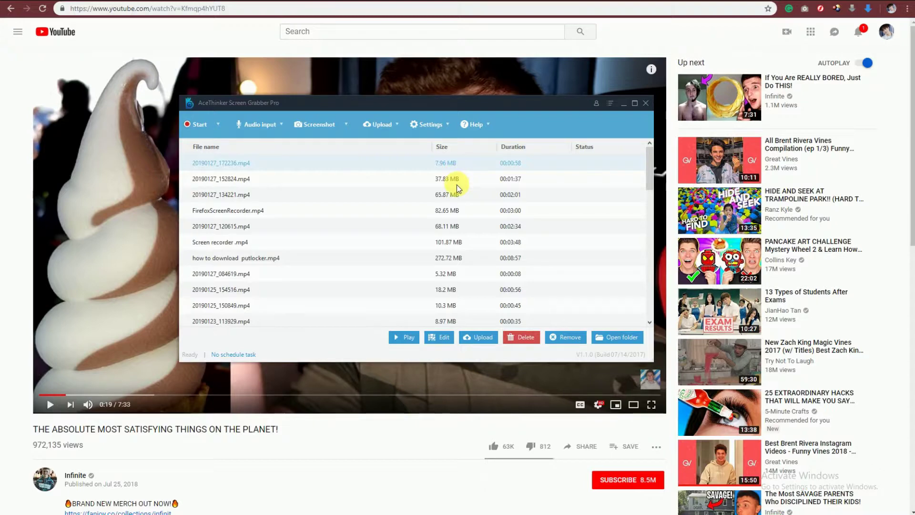
- Play the newest recording and skip through it in steps to about 0:54
{"action": "right_click", "coordinate": [462, 167]}
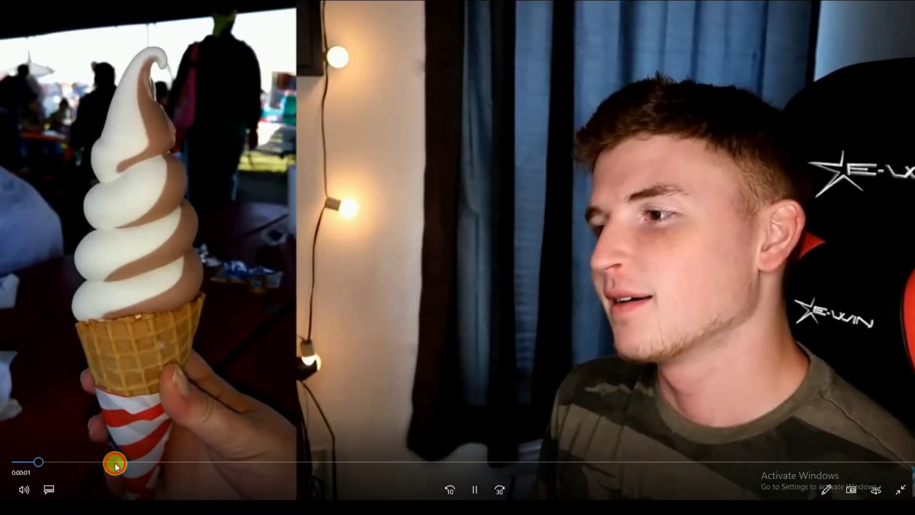
{"action": "left_click", "coordinate": [117, 462]}
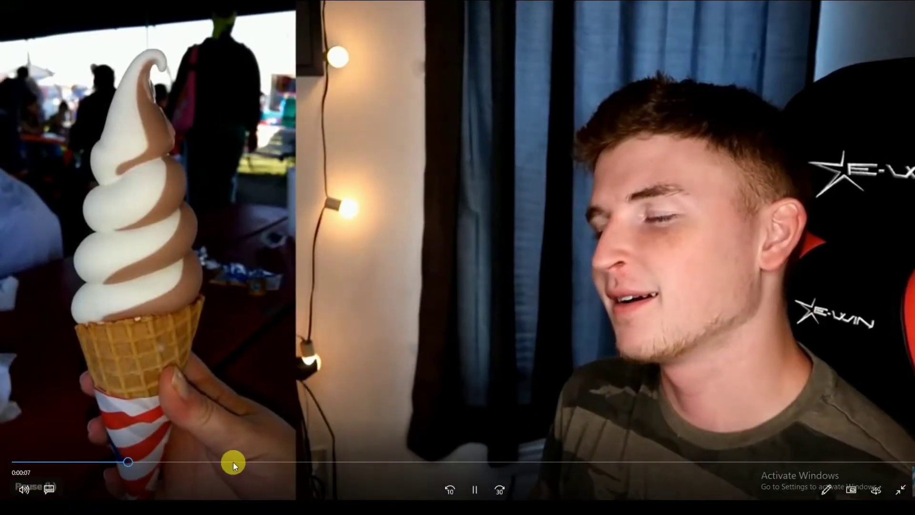
{"action": "left_click", "coordinate": [234, 461]}
{"action": "left_click", "coordinate": [351, 459]}
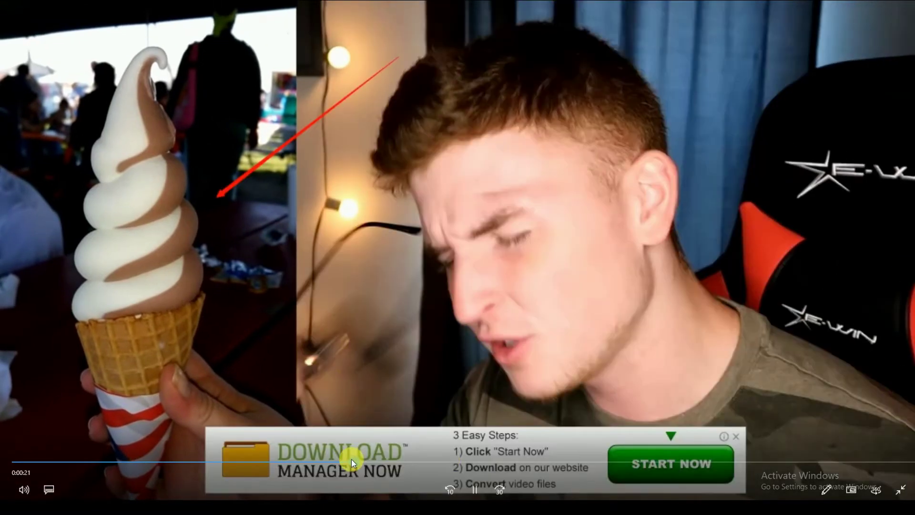
{"action": "left_click", "coordinate": [506, 460]}
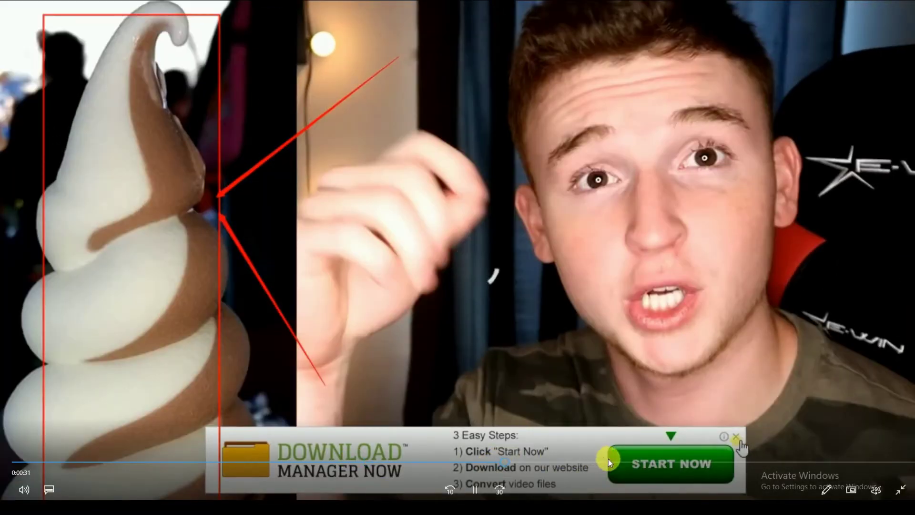
{"action": "left_click", "coordinate": [632, 460]}
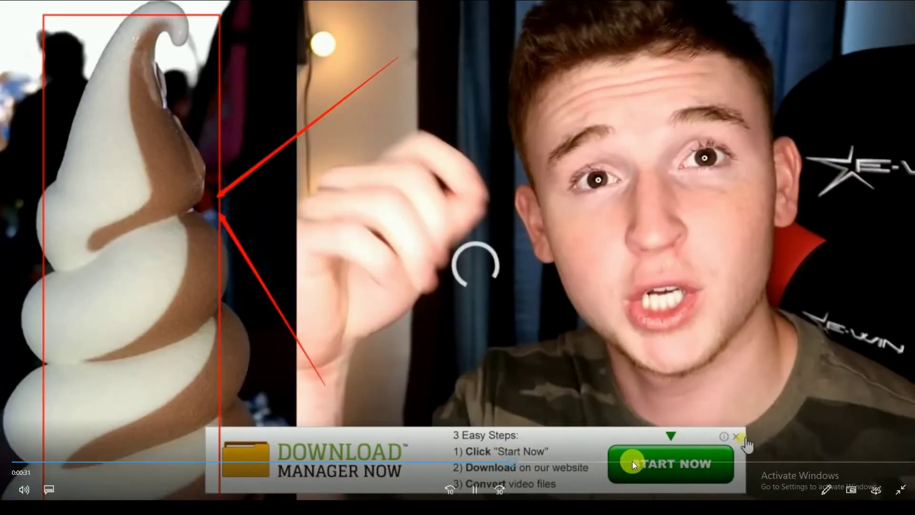
{"action": "left_click", "coordinate": [804, 462]}
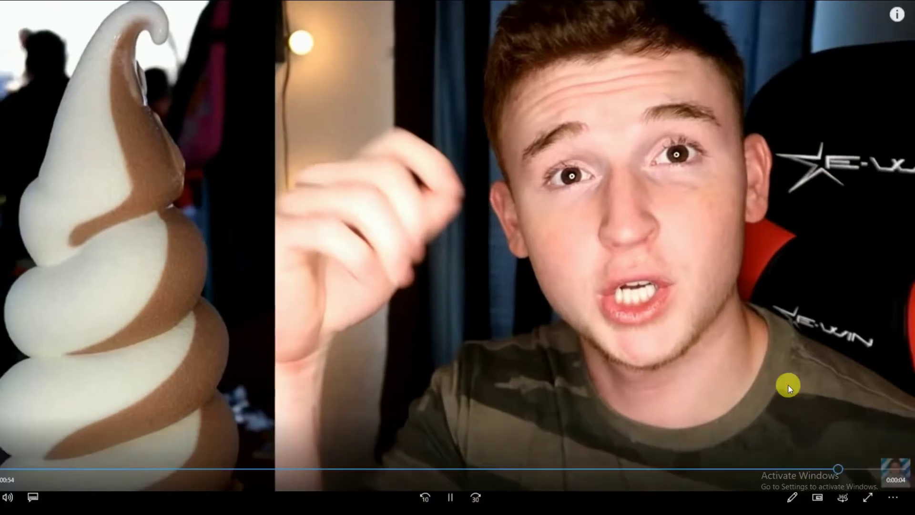